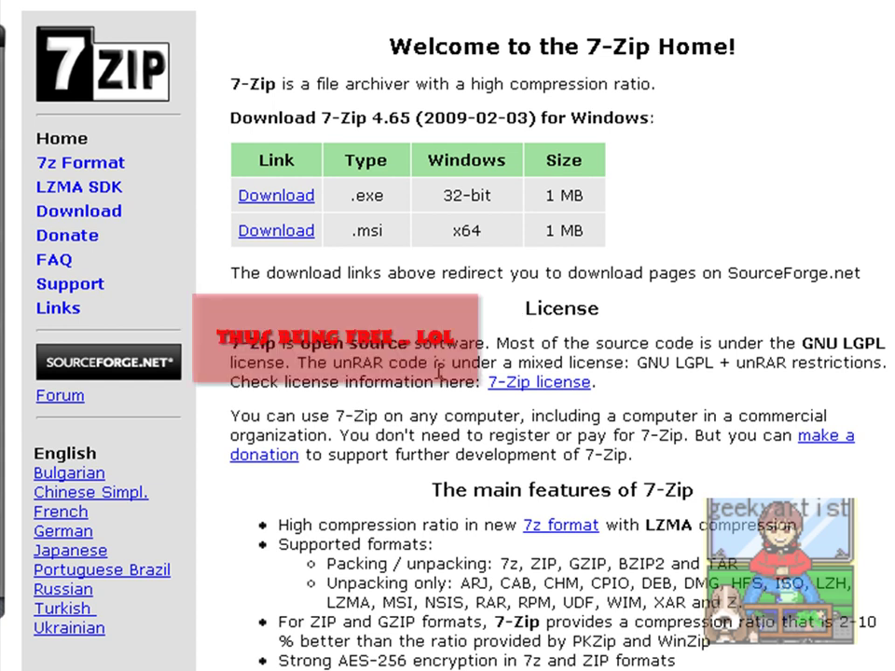
scroll(454, 515, down, 5)
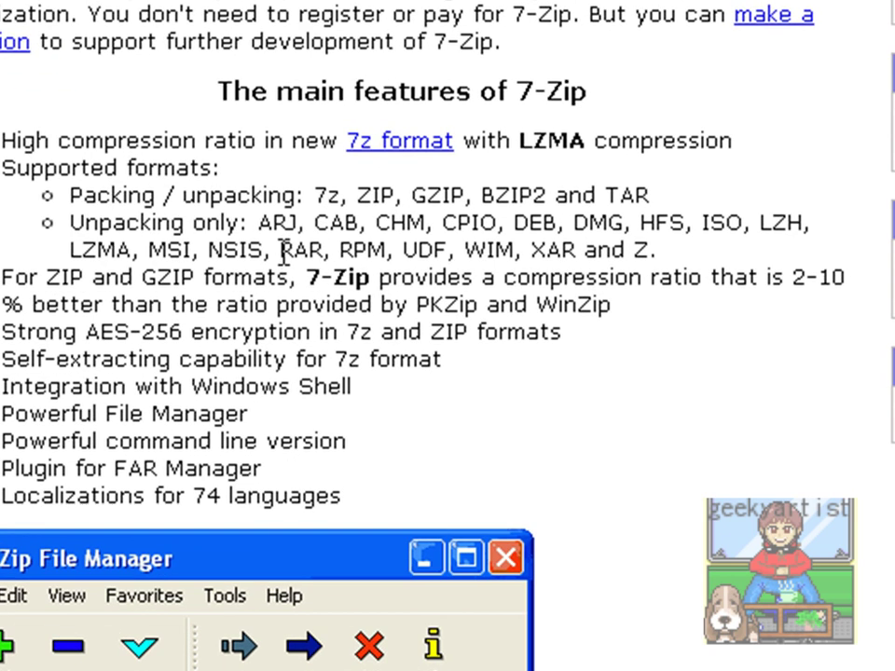
drag(358, 276, 394, 276)
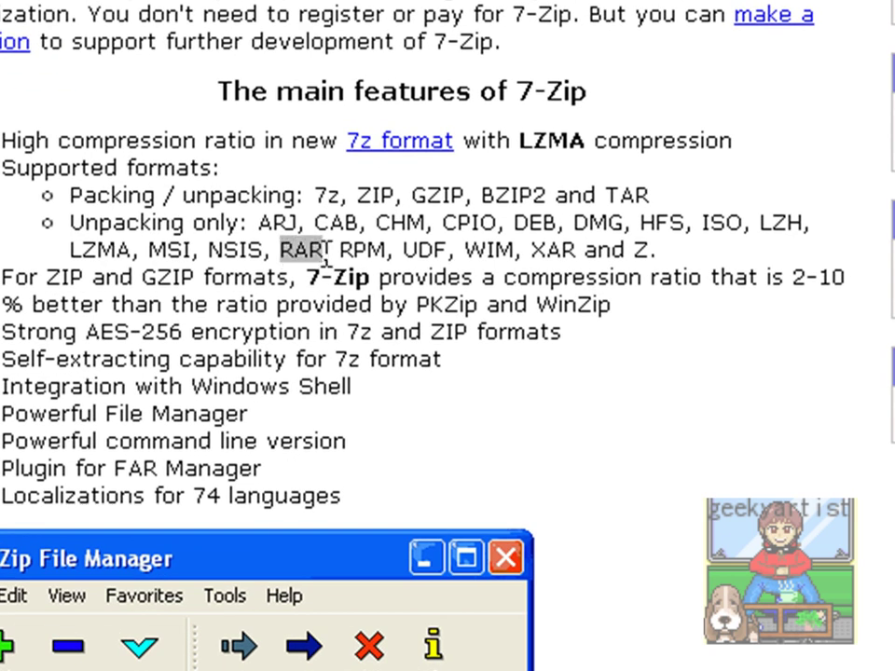
click(557, 403)
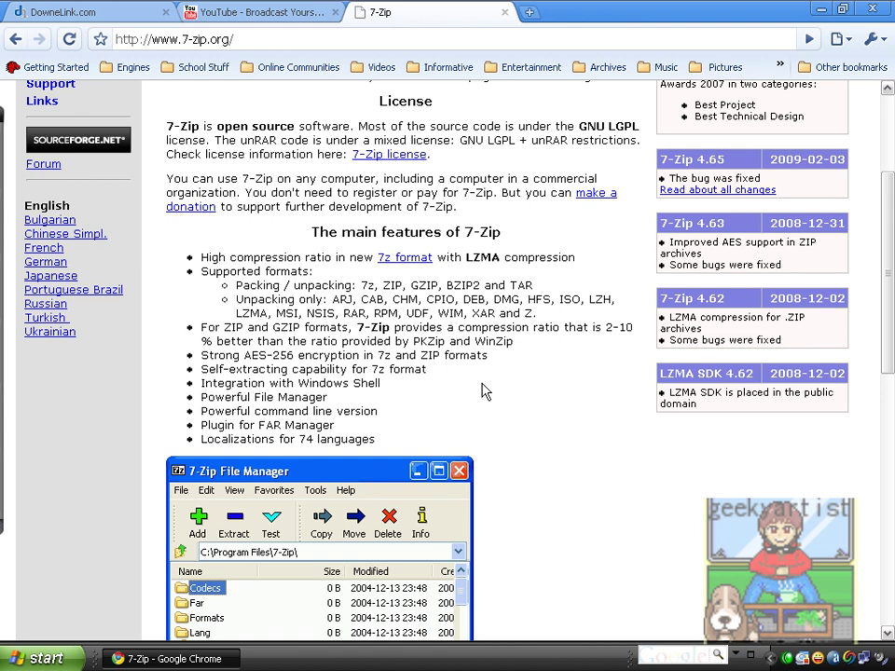
scroll(483, 392, up, 3)
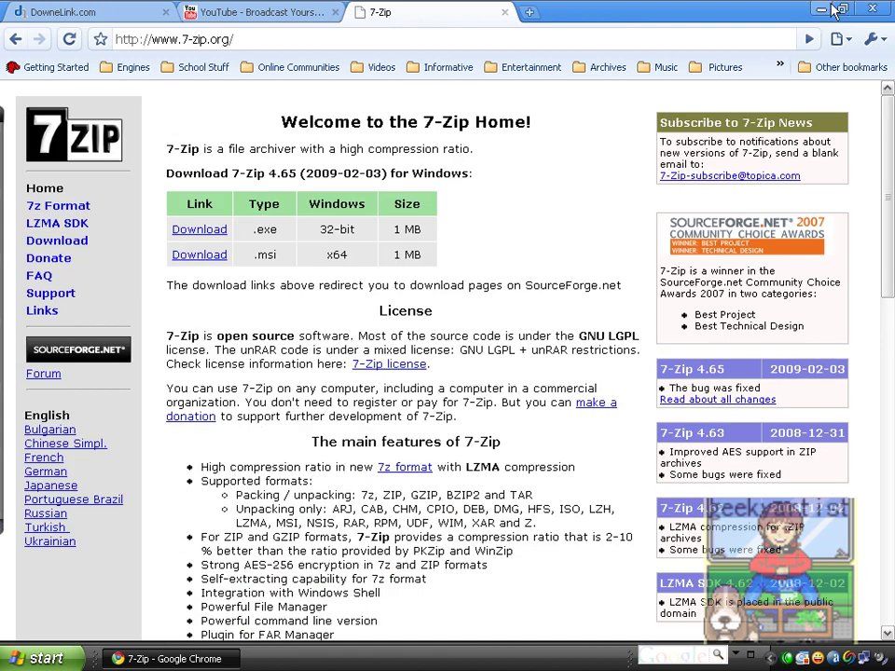
Minimize Chrome and click each desktop sample file: Word, PowerPoint, Winamp, Excel and Notepad.
click(824, 13)
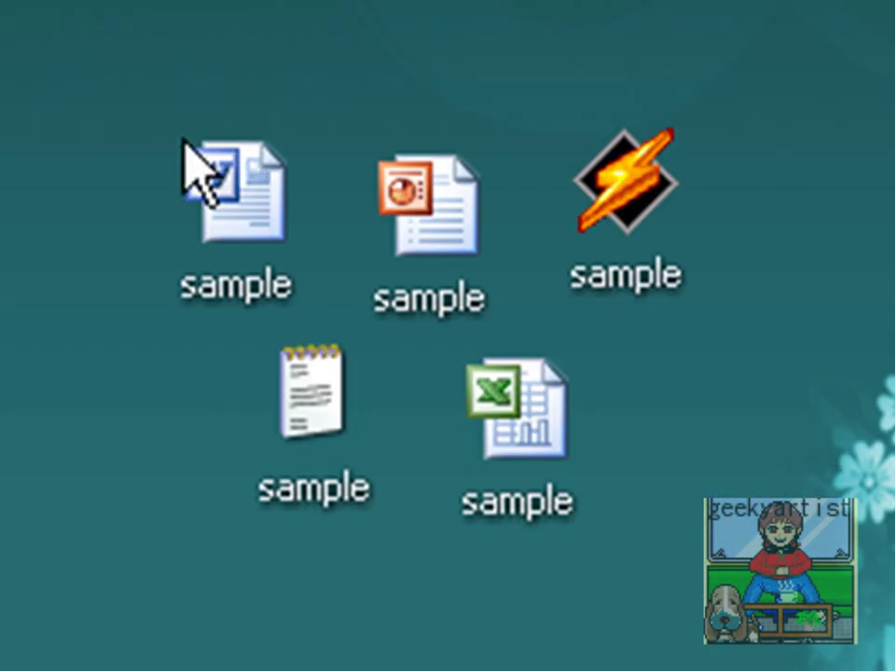
click(195, 177)
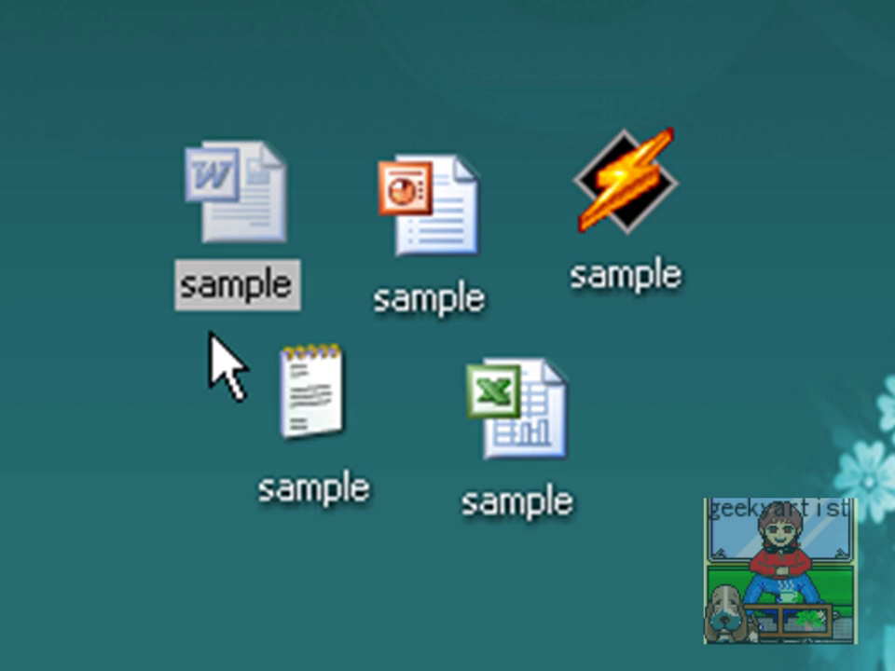
click(448, 274)
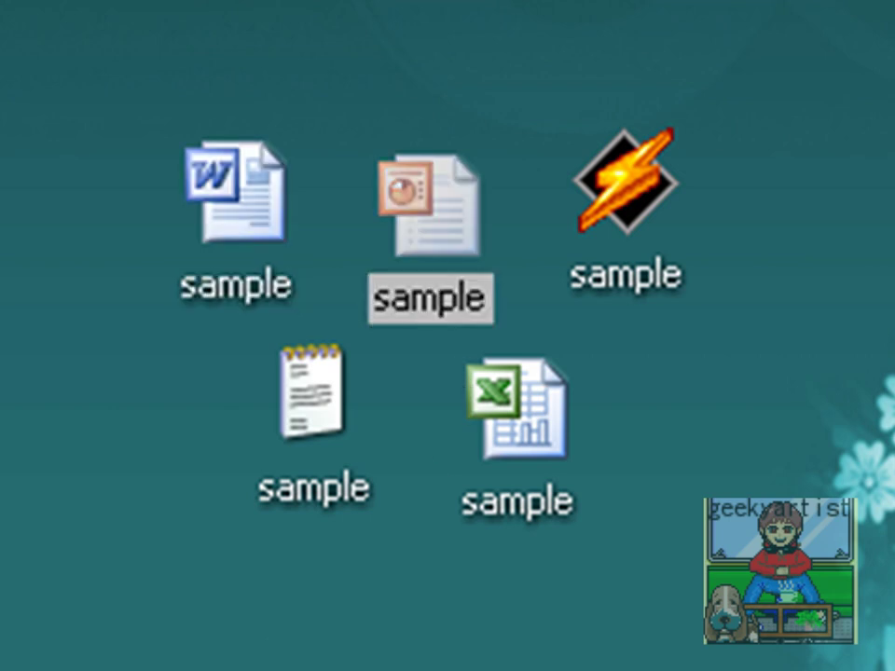
click(635, 285)
click(549, 500)
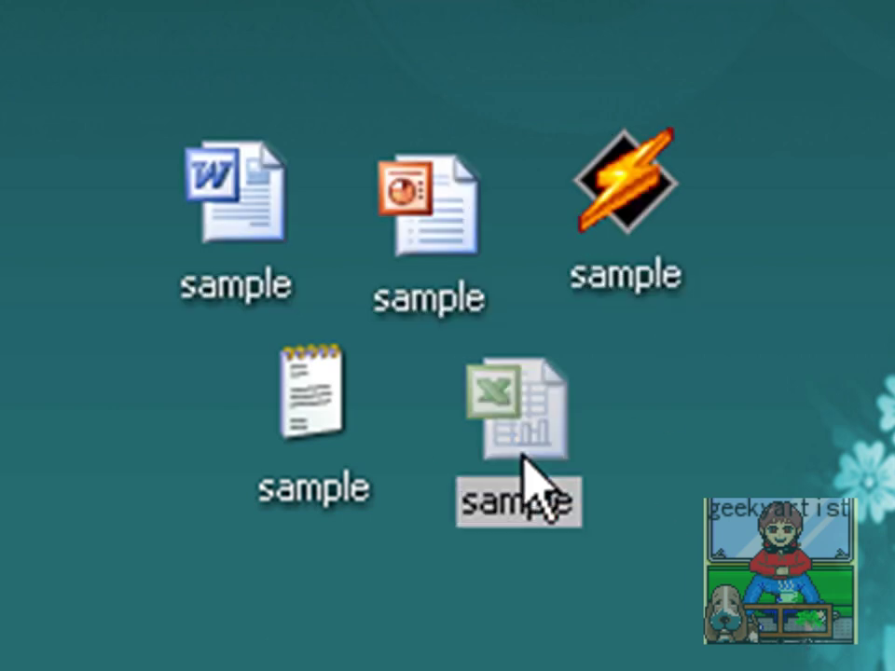
click(312, 483)
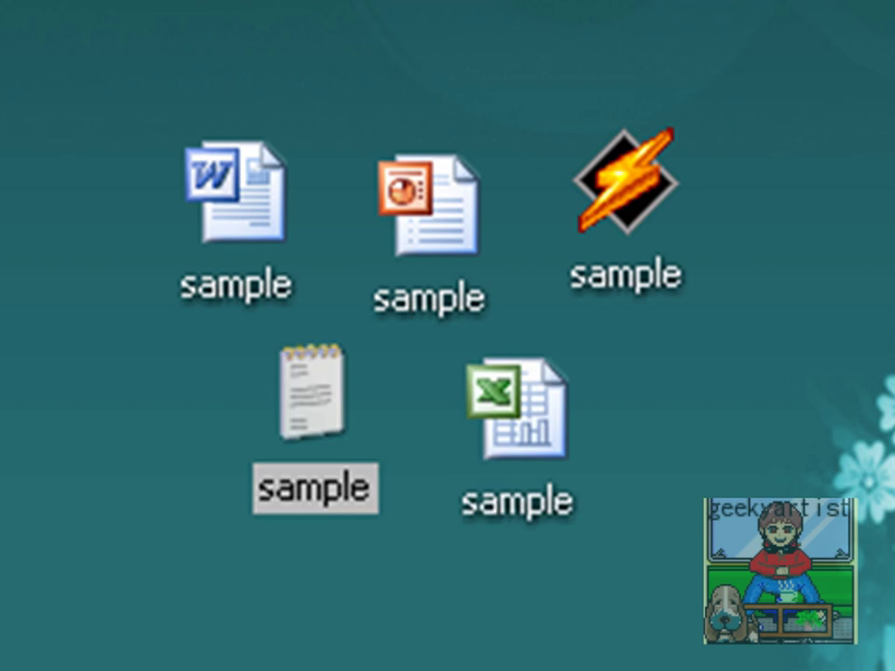
click(110, 379)
Marquee-select all five sample files and bring up the 7-Zip context menu.
drag(17, 17, 761, 558)
double_click(524, 396)
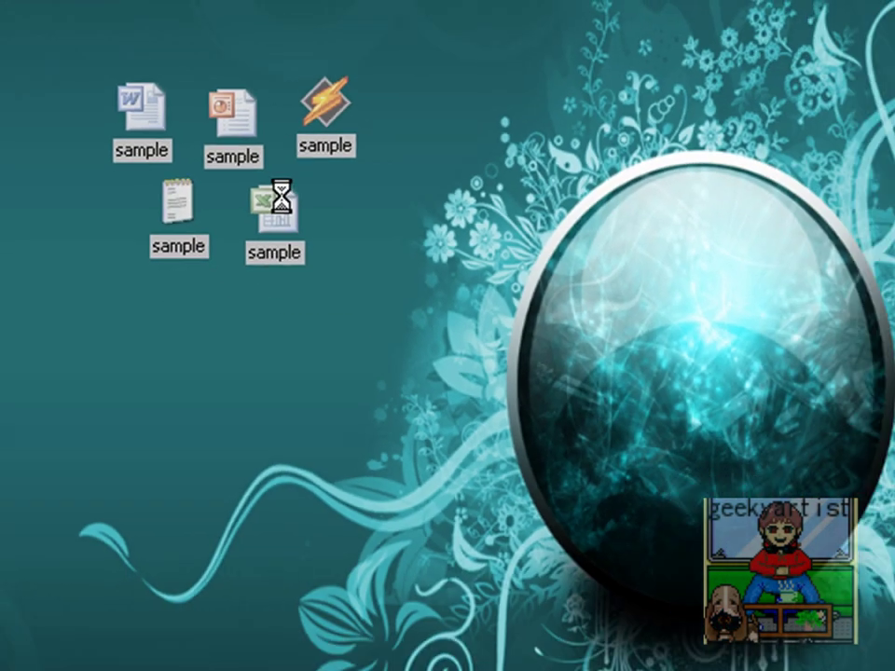
right_click(280, 196)
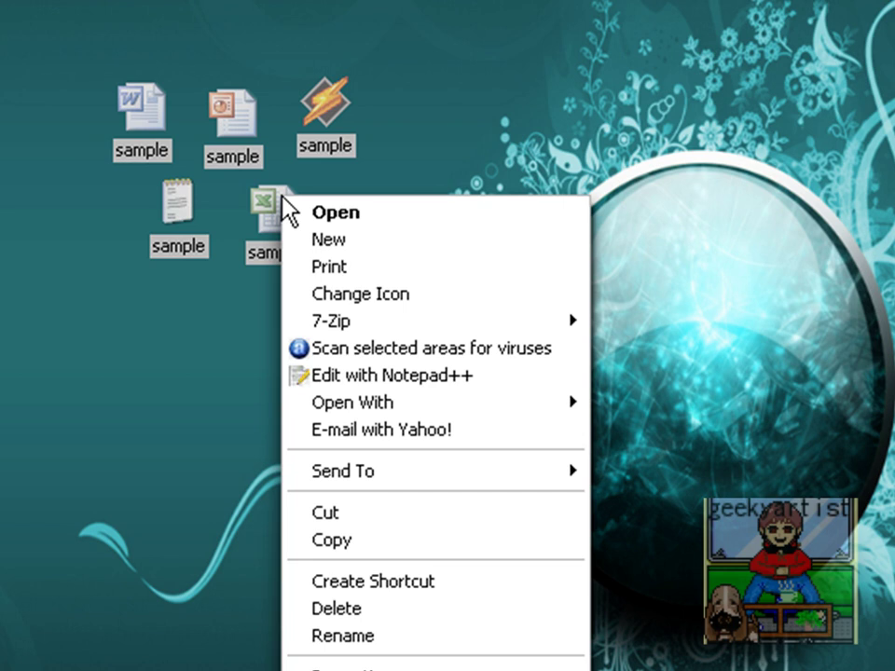
mouse_move(339, 319)
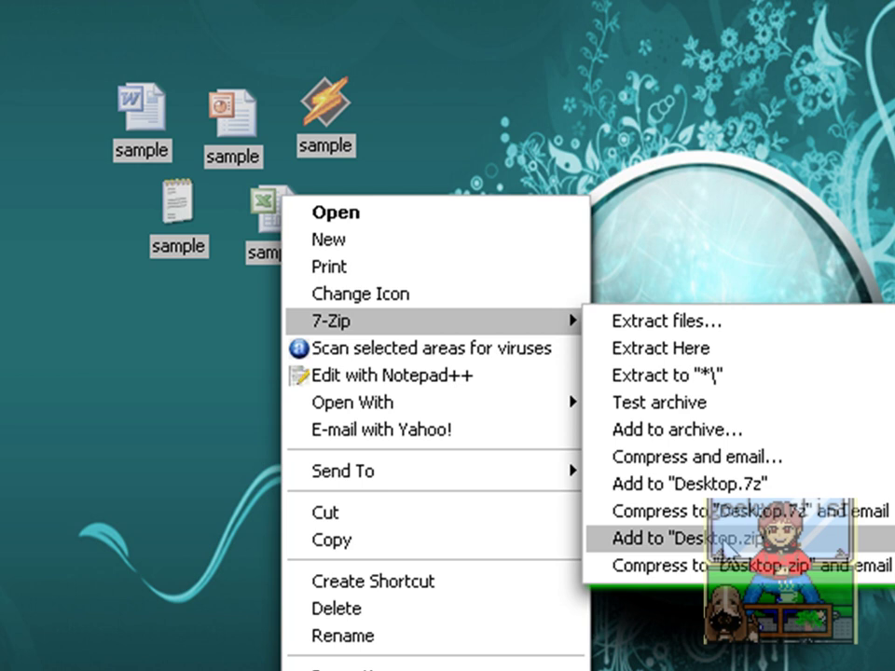
Add the five files to Desktop.zip and check the new archive's info tip.
click(722, 538)
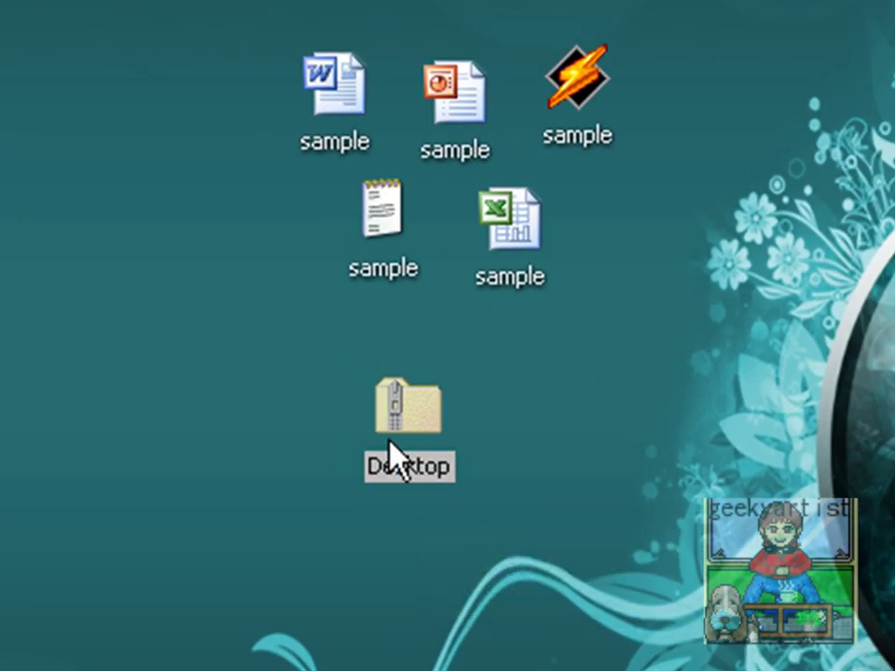
mouse_move(400, 401)
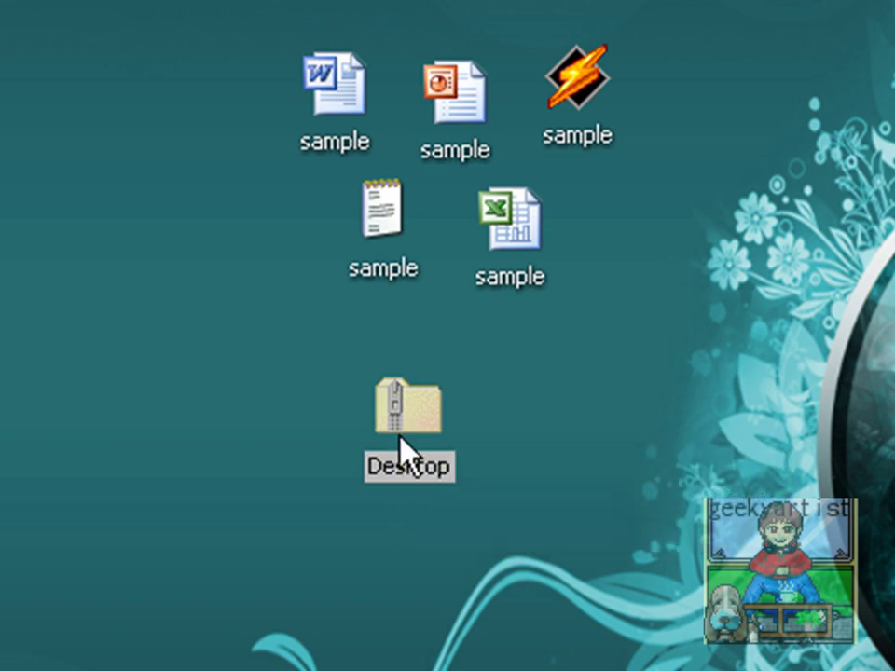
mouse_move(403, 421)
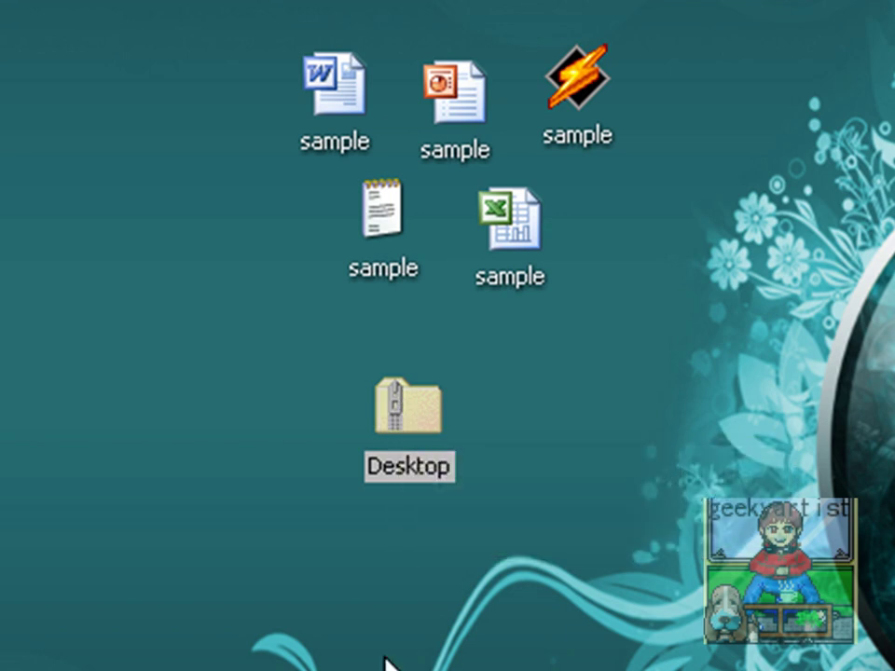
mouse_move(441, 474)
Open Desktop.zip in 7-Zip and inspect sample.ppt and sample.xls in its listing.
double_click(412, 415)
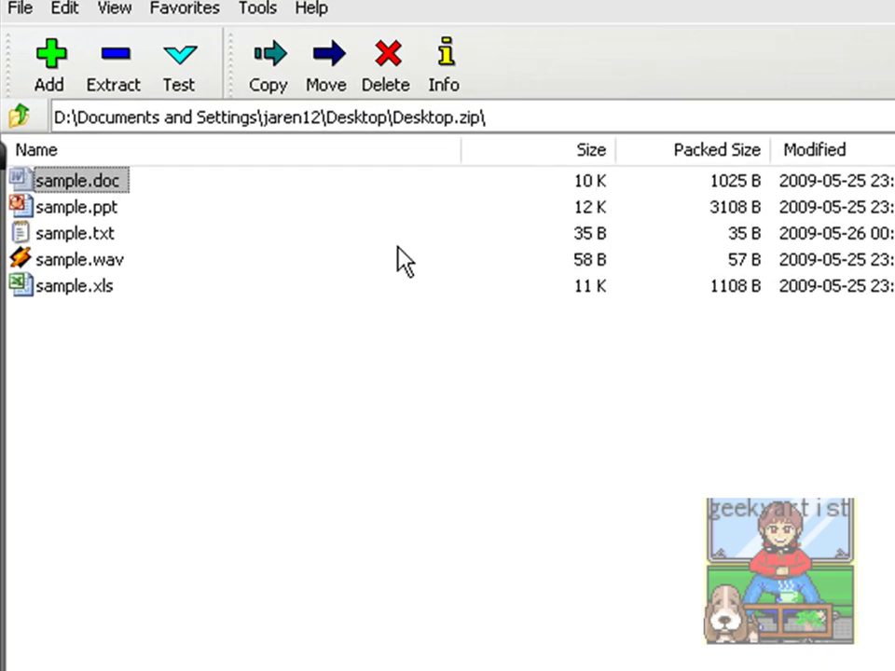
click(105, 213)
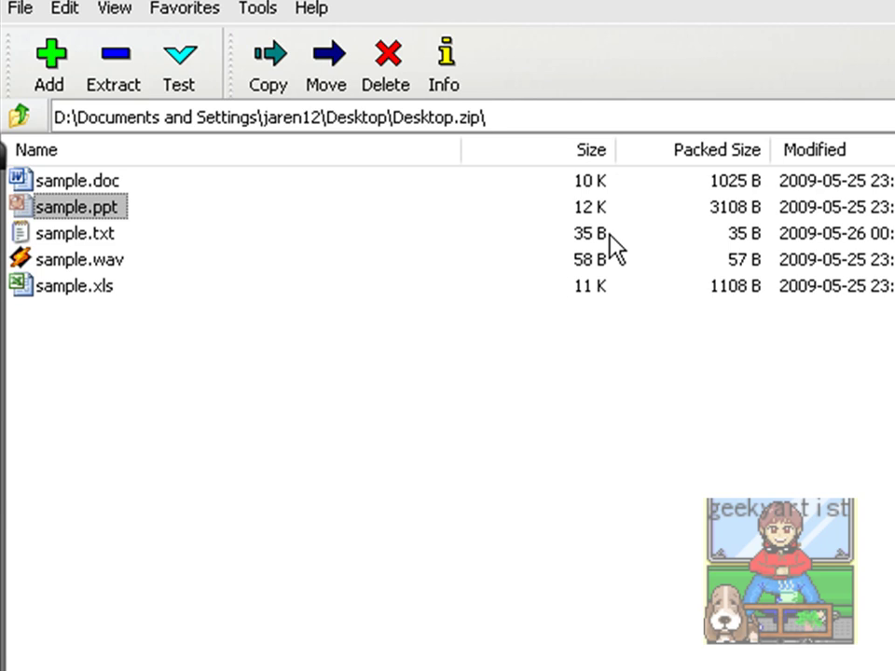
click(79, 296)
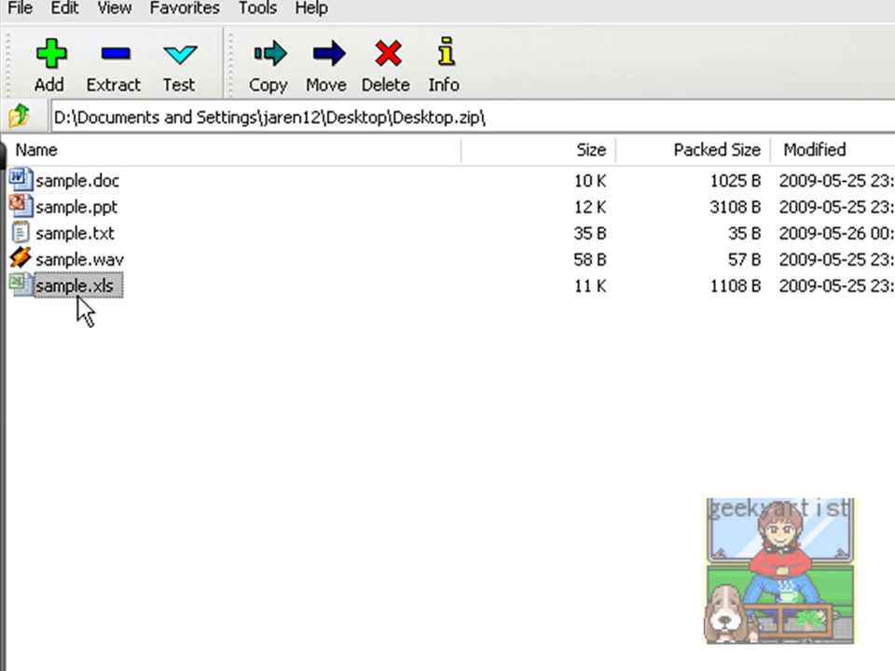
click(598, 302)
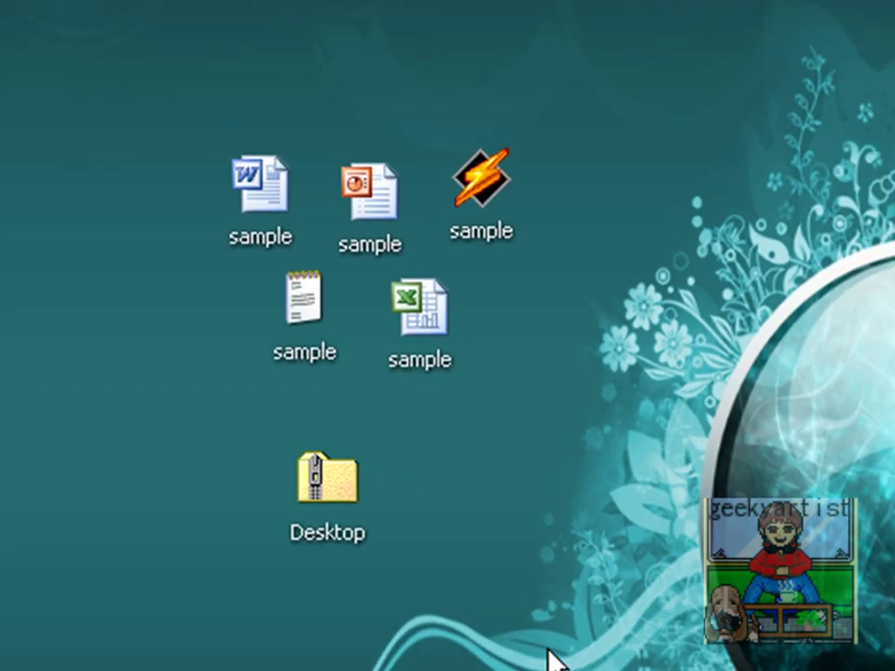
Move the Desktop zip lower and review its Properties: 5.69 KB, 8.00 KB on disk.
drag(333, 464, 429, 525)
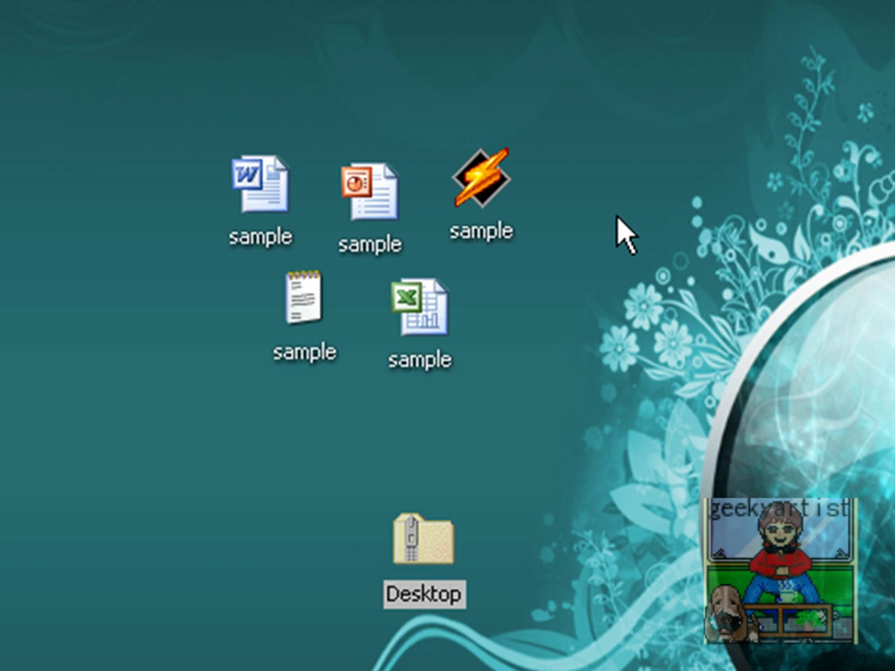
double_click(423, 537)
key(r)
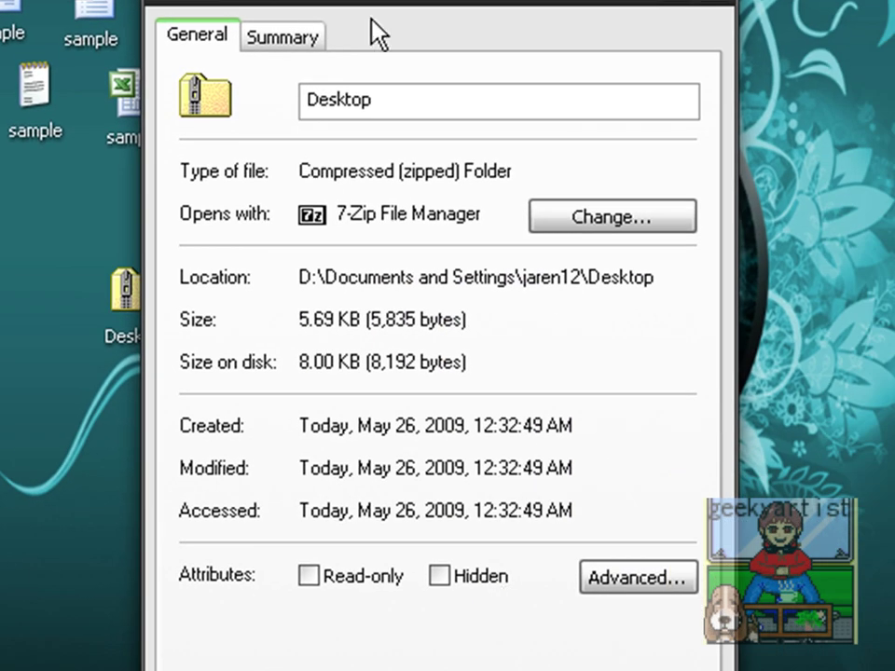
drag(393, 8, 442, 0)
drag(503, 0, 431, 3)
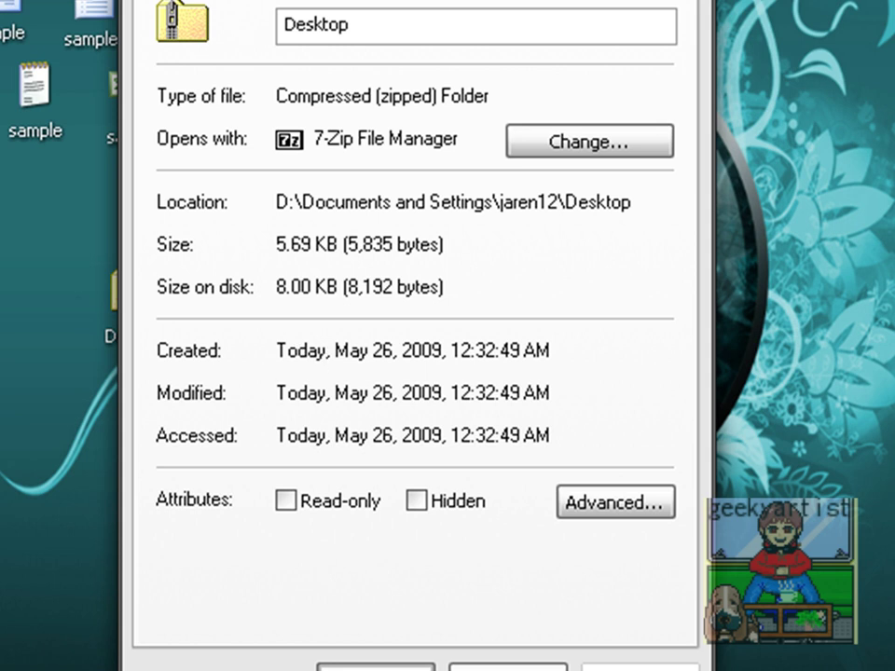
click(359, 663)
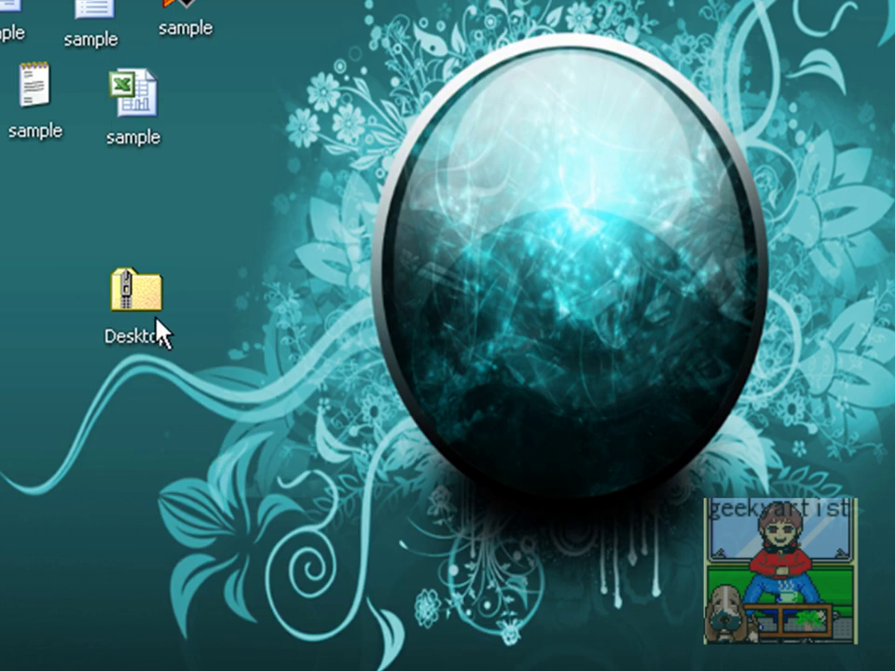
Drag the Desktop zip beside the sphere, then below and left of the sample files.
drag(128, 299, 428, 25)
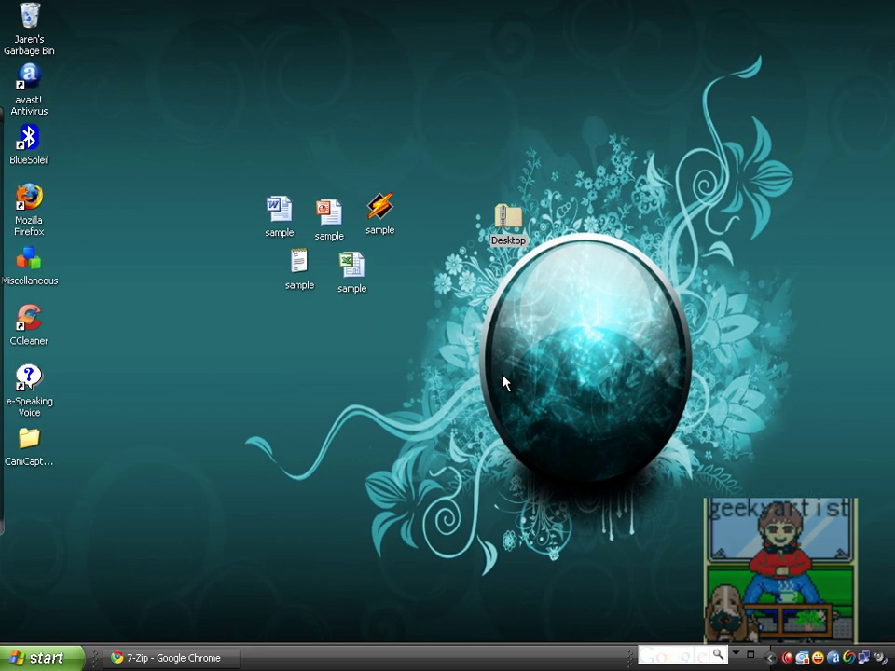
drag(509, 235, 217, 365)
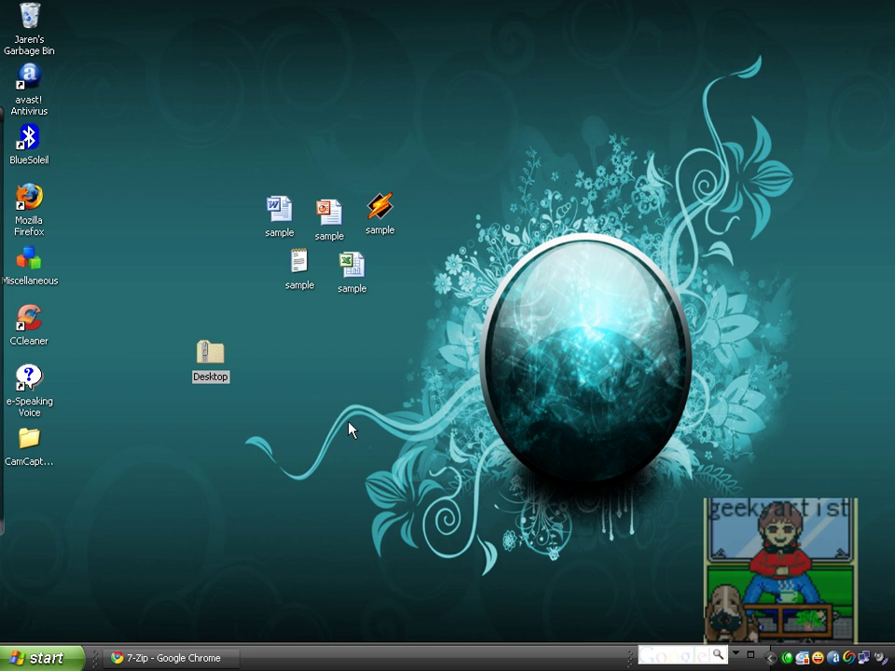
Open Desktop.zip, select all five files and extract them into a new DESK folder.
double_click(221, 364)
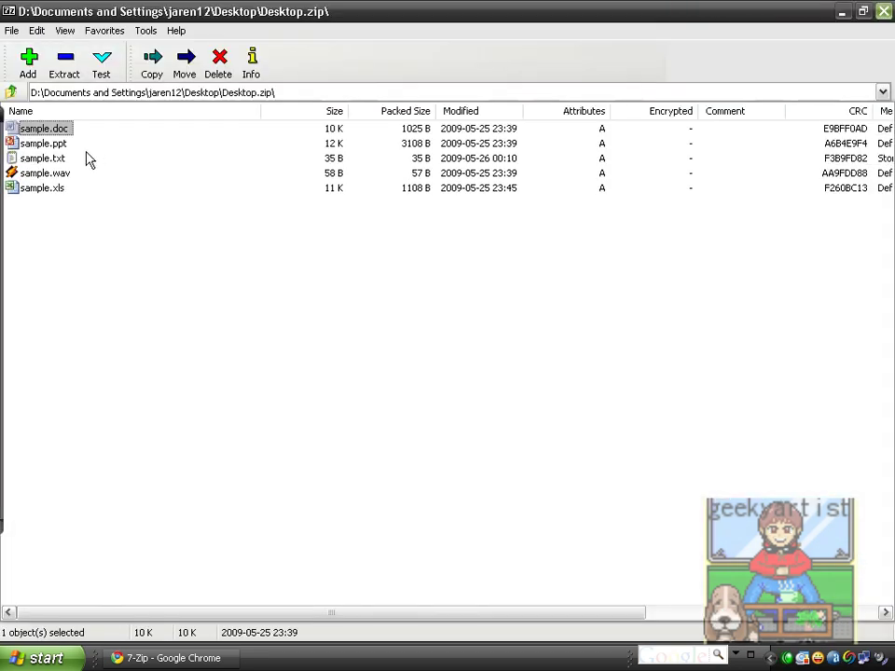
click(86, 149)
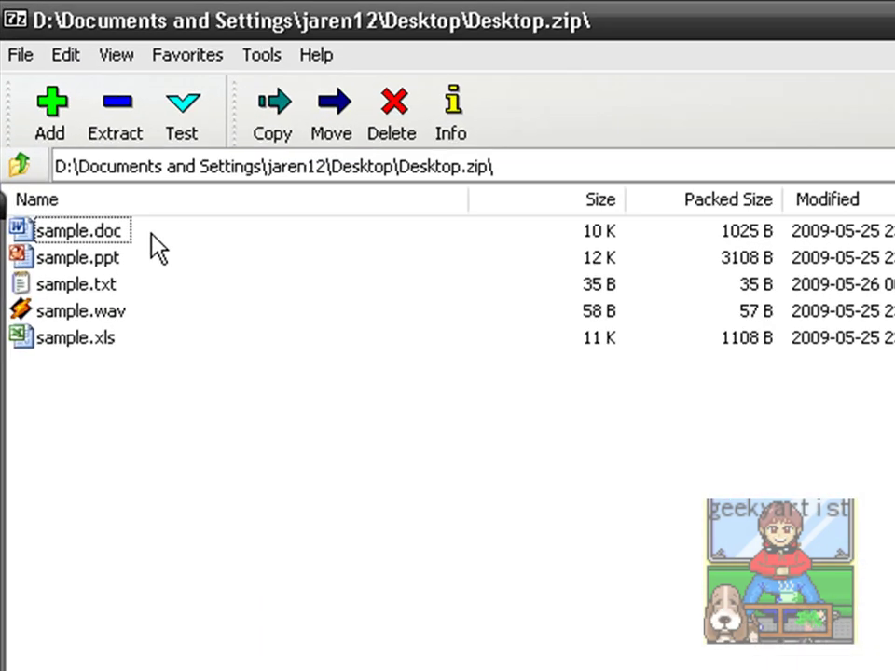
drag(109, 170, 48, 266)
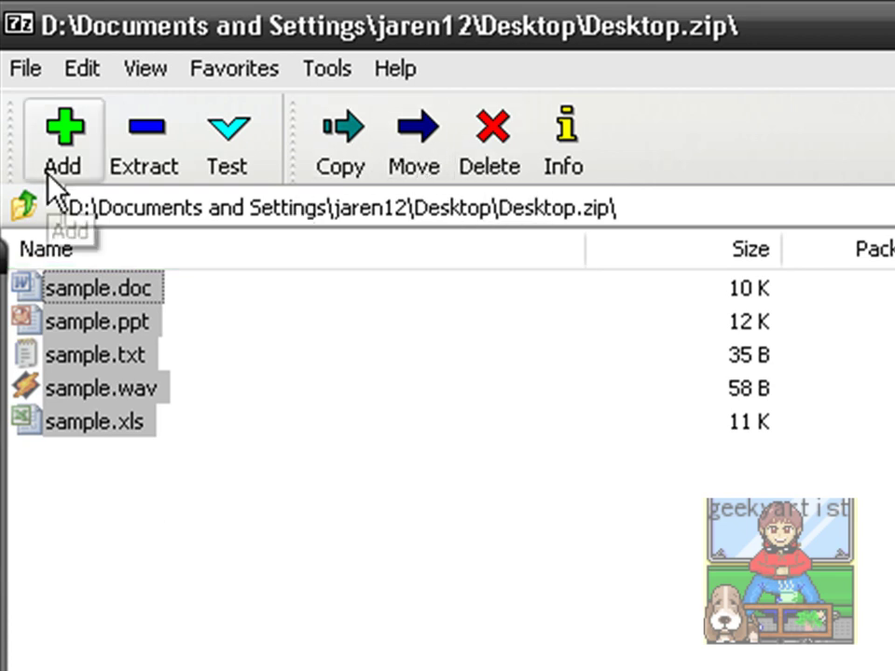
click(134, 166)
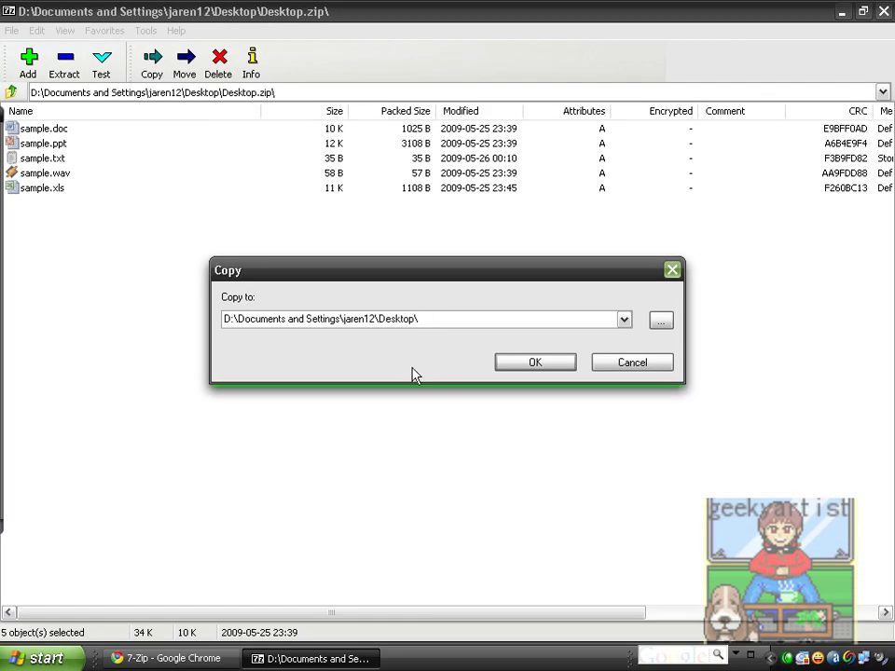
text(DESK)
key(Return)
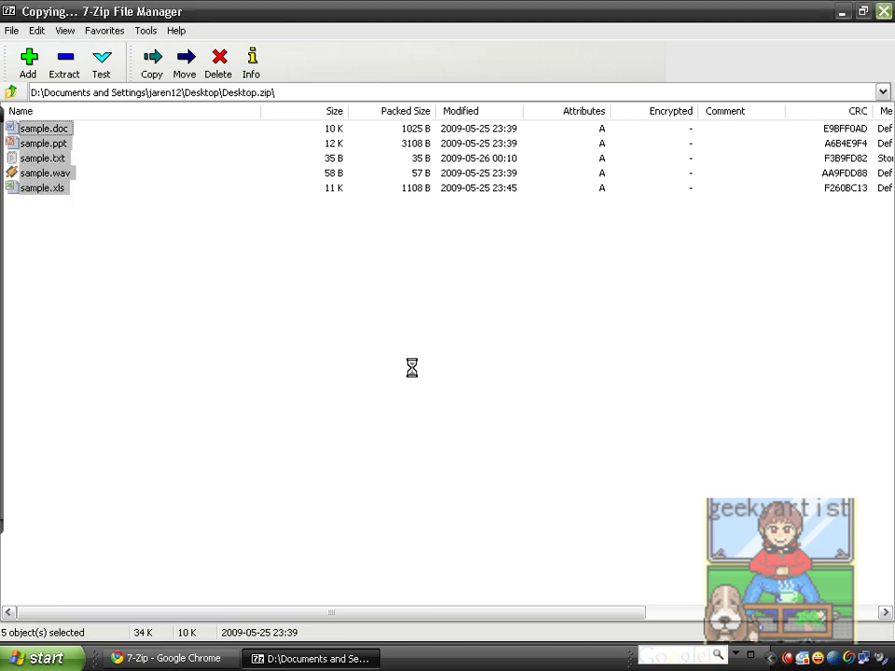
Close 7-Zip, place the DESK folder below the sample files, and open it.
click(880, 11)
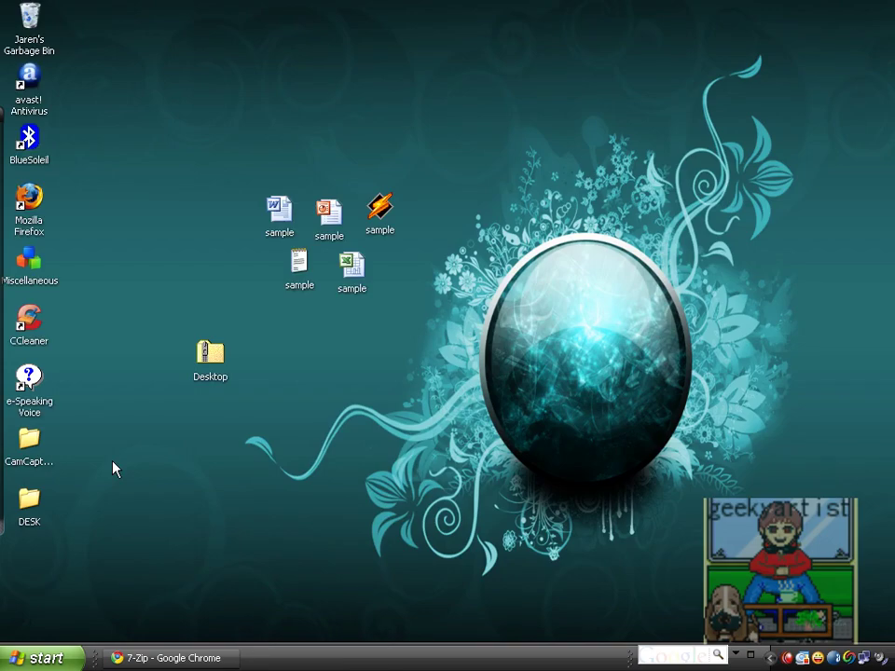
drag(423, 168, 341, 386)
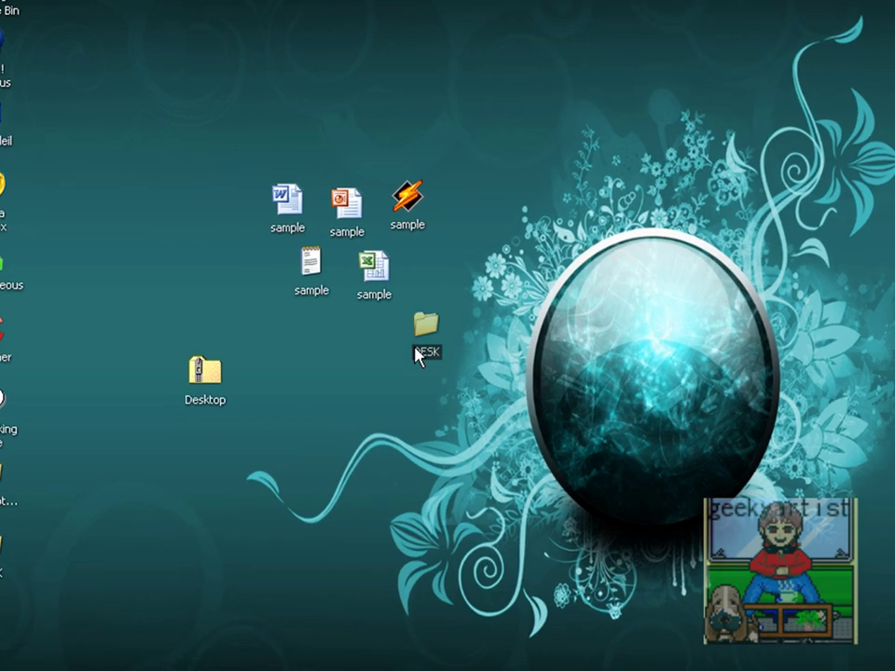
double_click(339, 385)
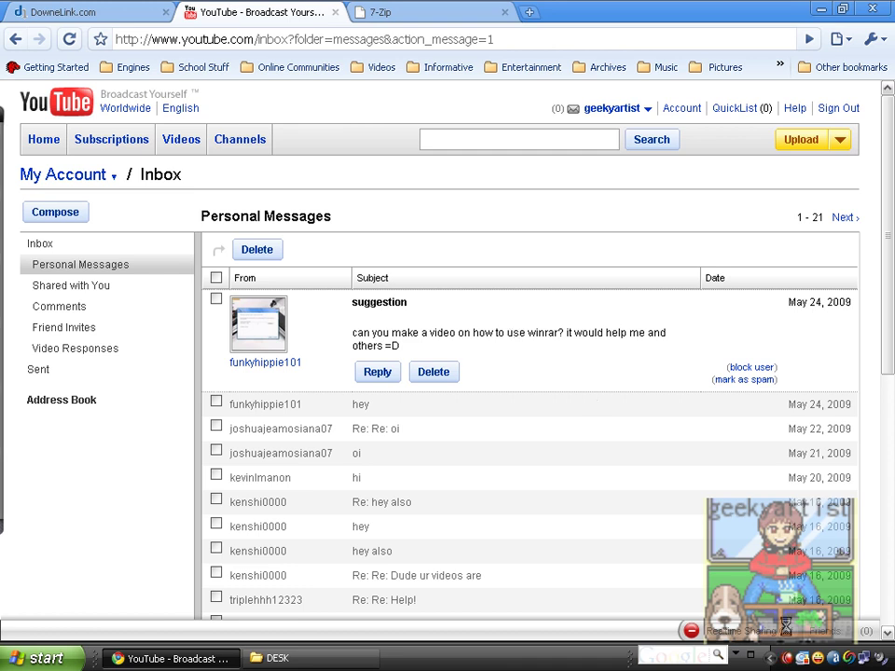
Right-click near the lower right of the screen with YouTube's Personal Messages inbox showing.
right_click(788, 655)
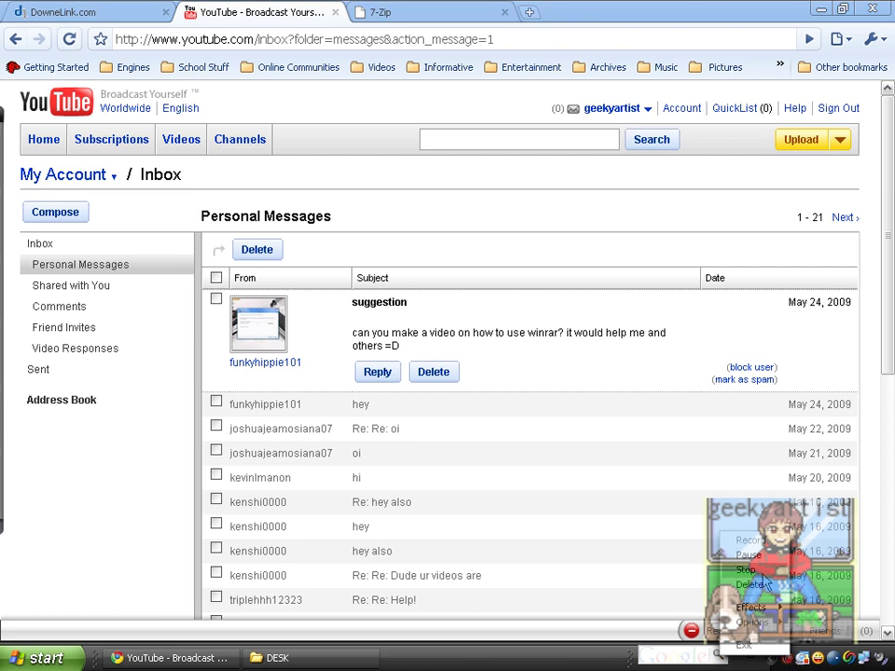